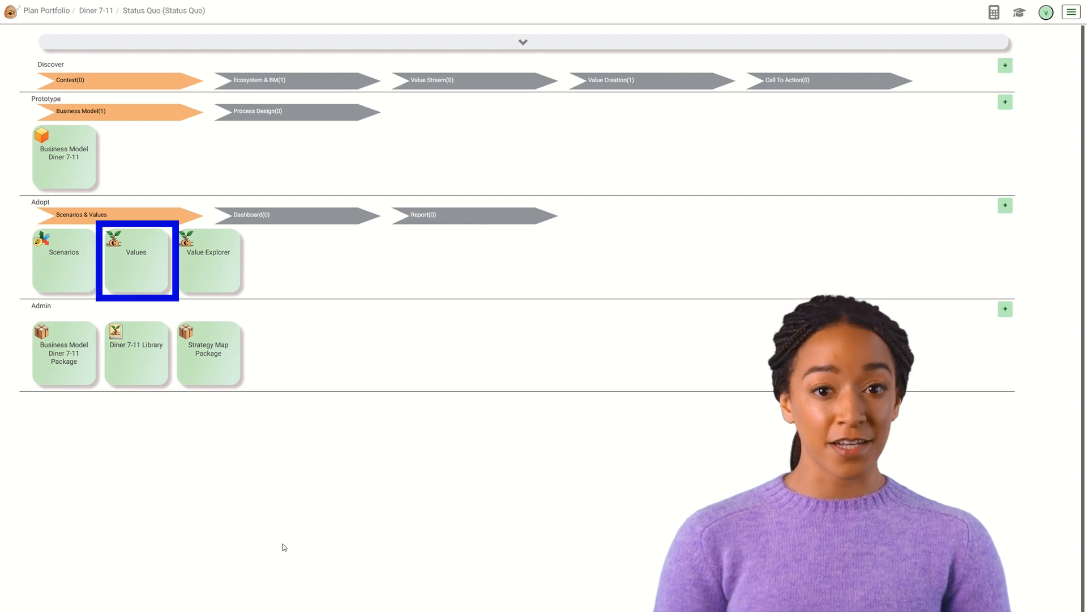
Open the Status Quo values table and clear the horizon of Daily Demand Take-Out from 2026-Q1 onward.
click(134, 275)
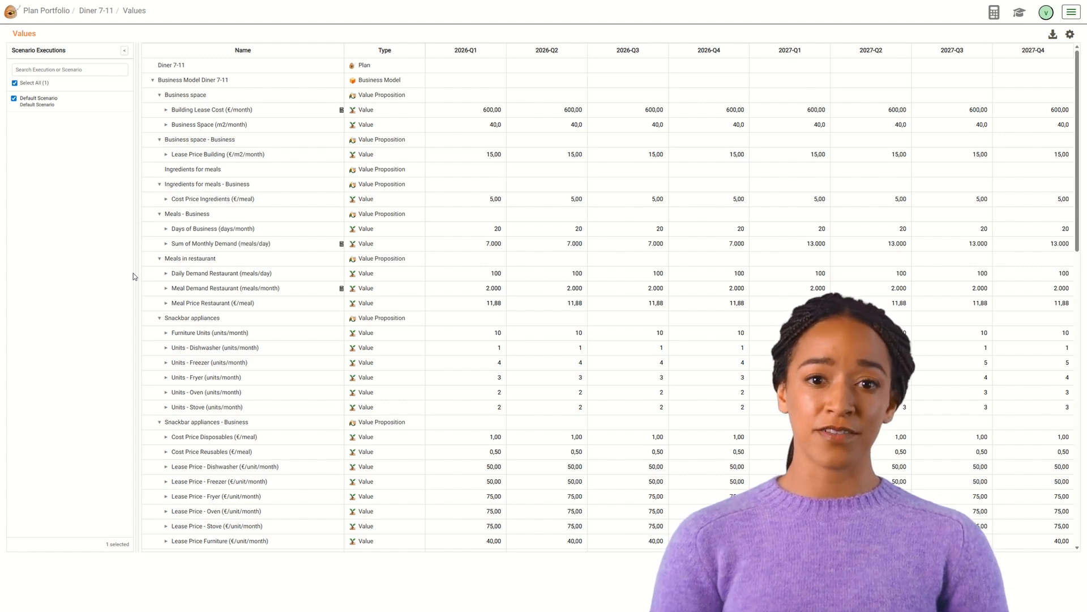
scroll(707, 339, down, 6)
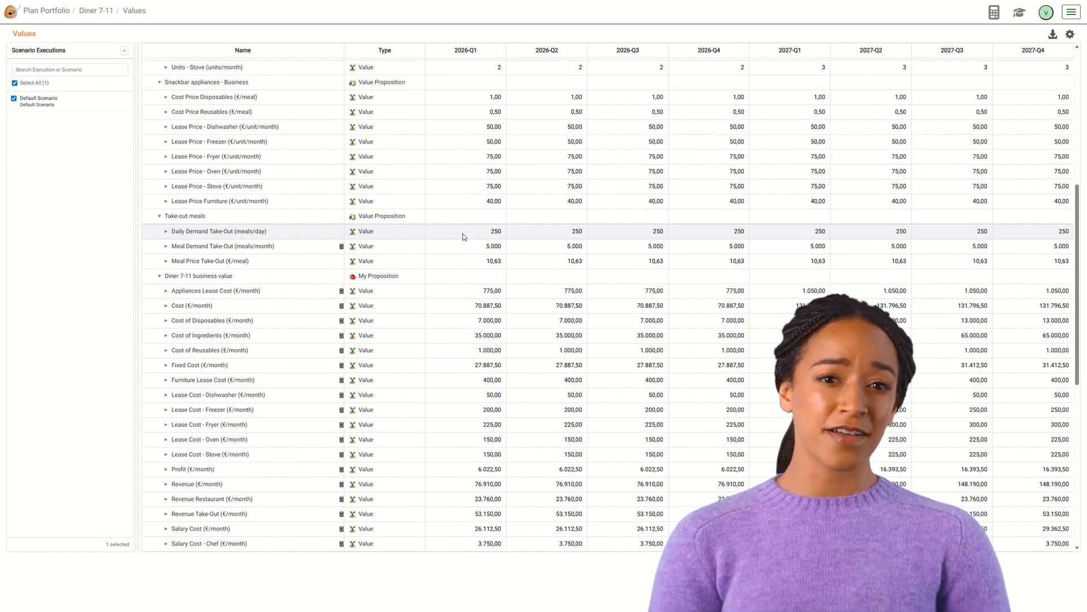
right_click(463, 233)
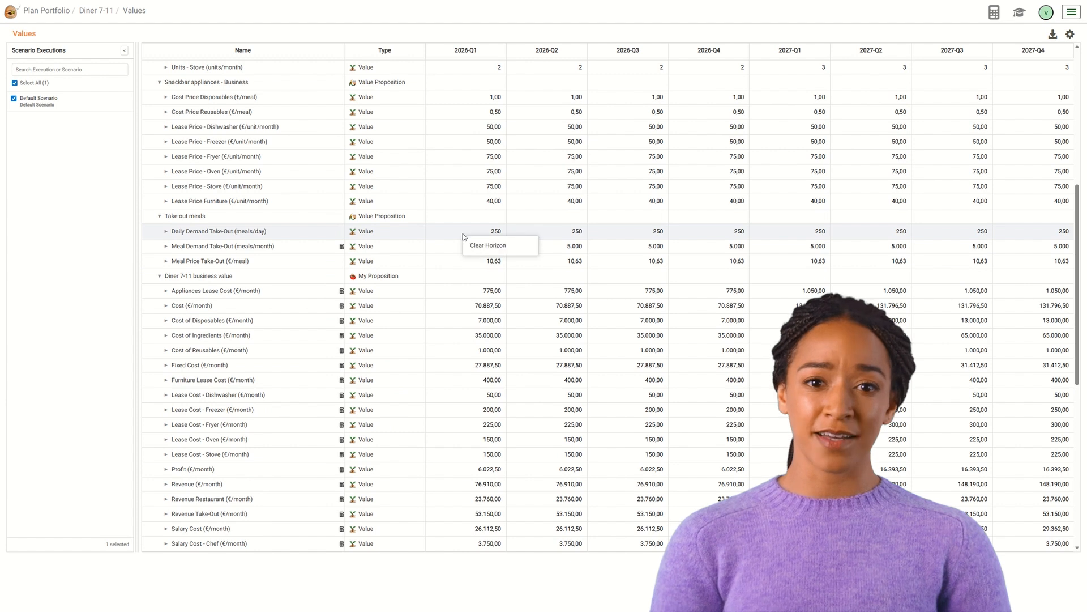
click(490, 246)
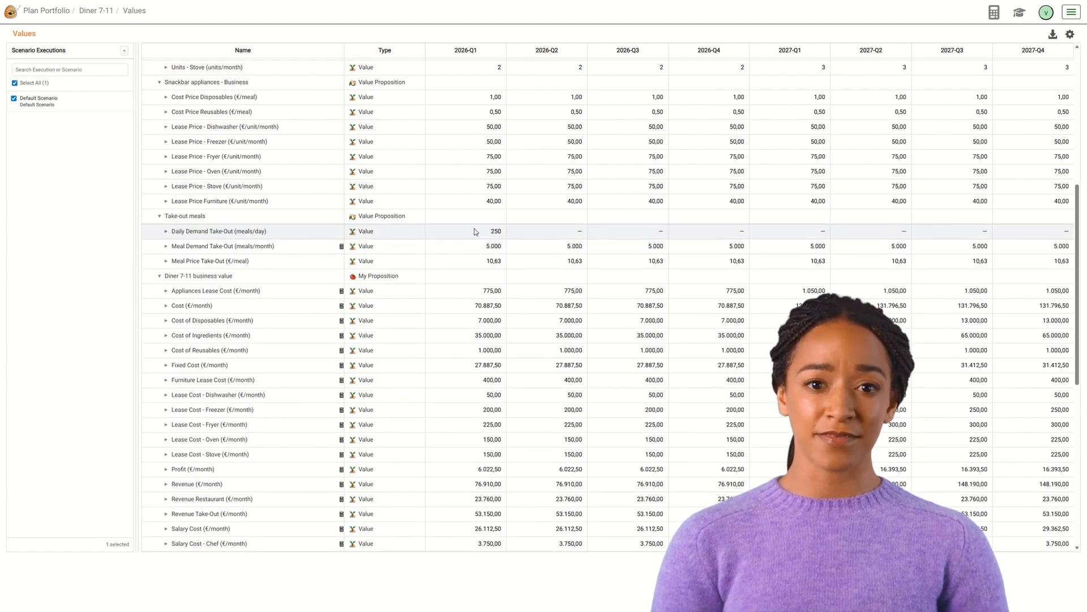
Set the 2027-Q4 value of Daily Demand Take-Out to 400 meals/day.
double_click(1034, 230)
text(40)
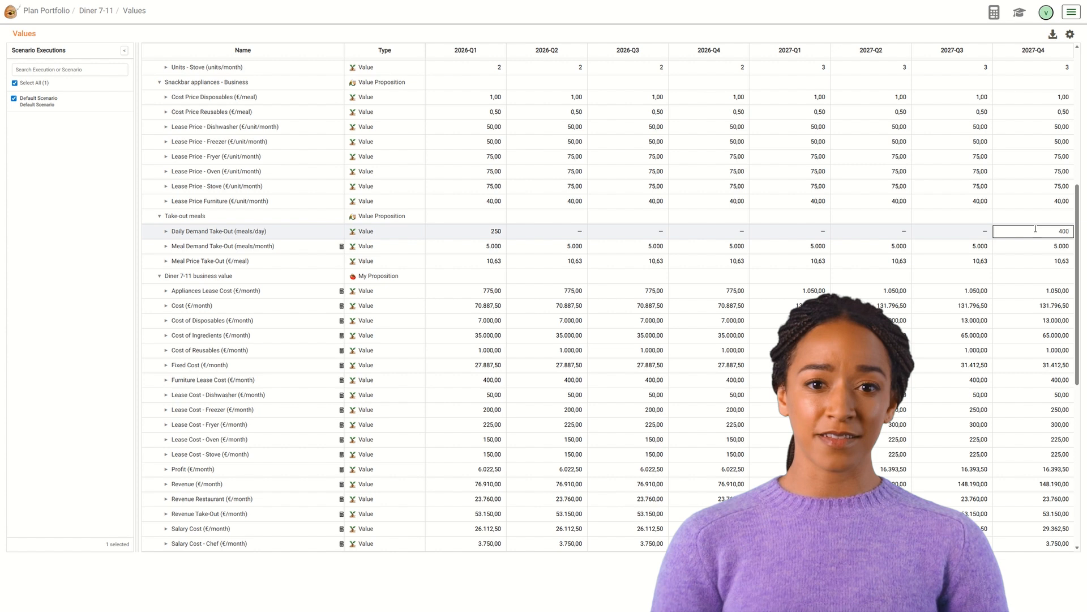
text(0)
key(Tab)
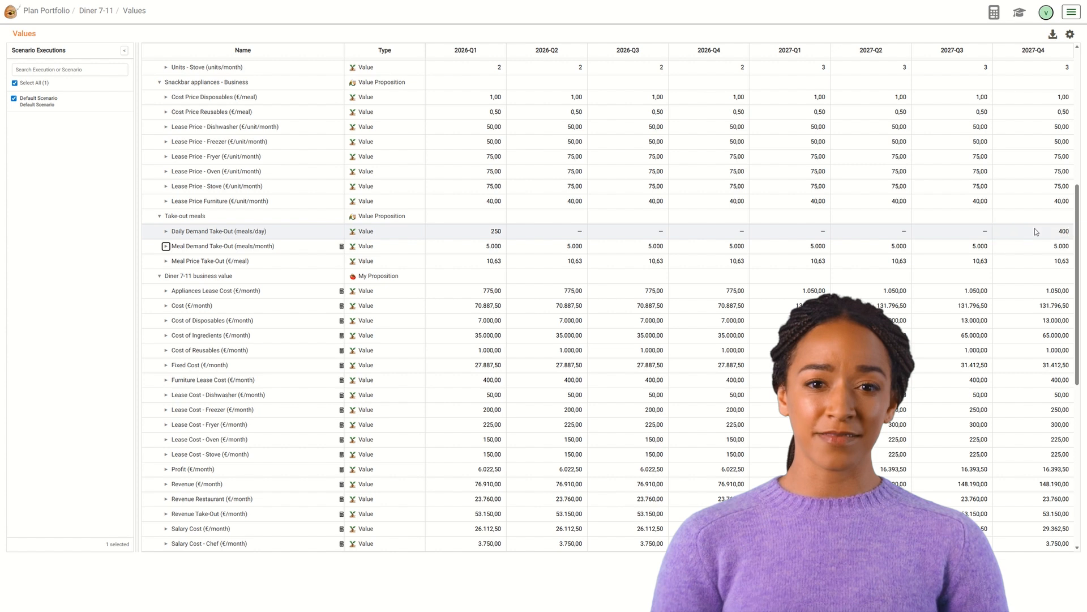
Interpolate Daily Demand Take-Out from 2026-Q1 to 2027-Q4 with a Linear trend model, previewing and confirming the result.
right_click(482, 231)
click(491, 240)
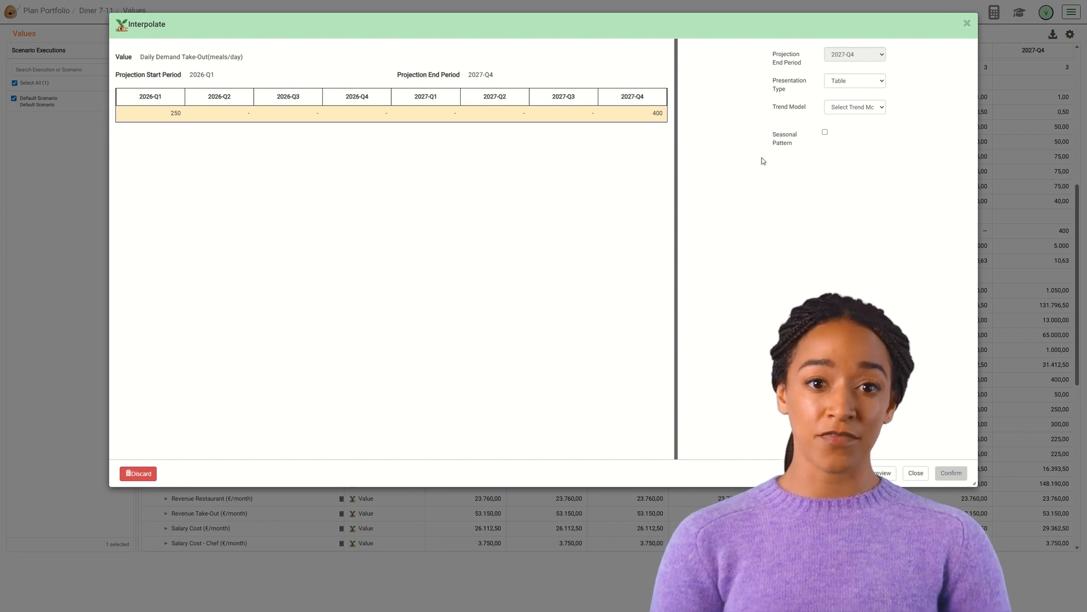
click(856, 107)
click(862, 135)
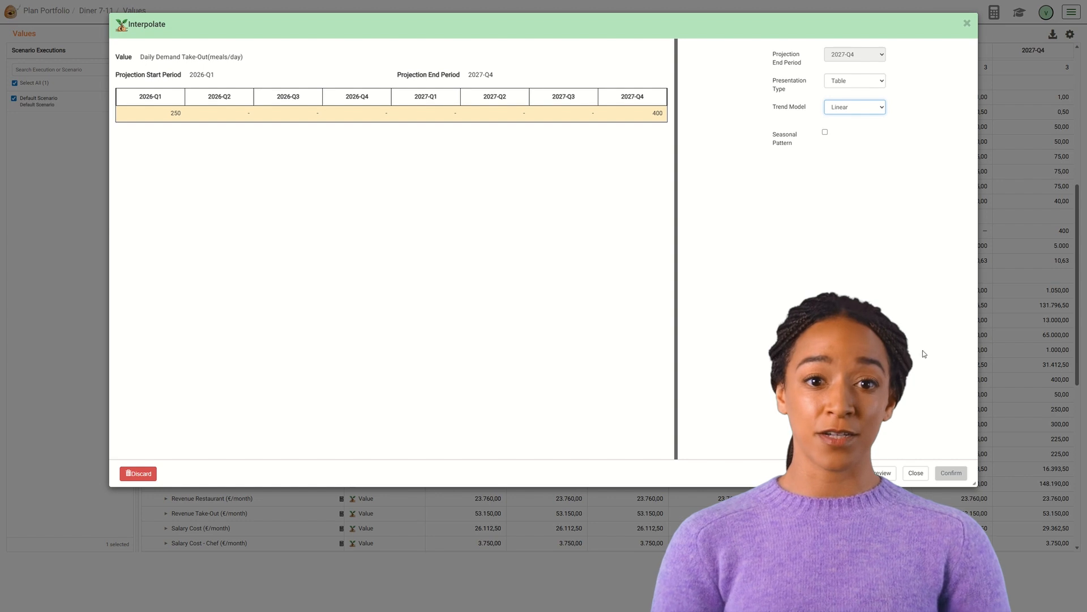
click(887, 472)
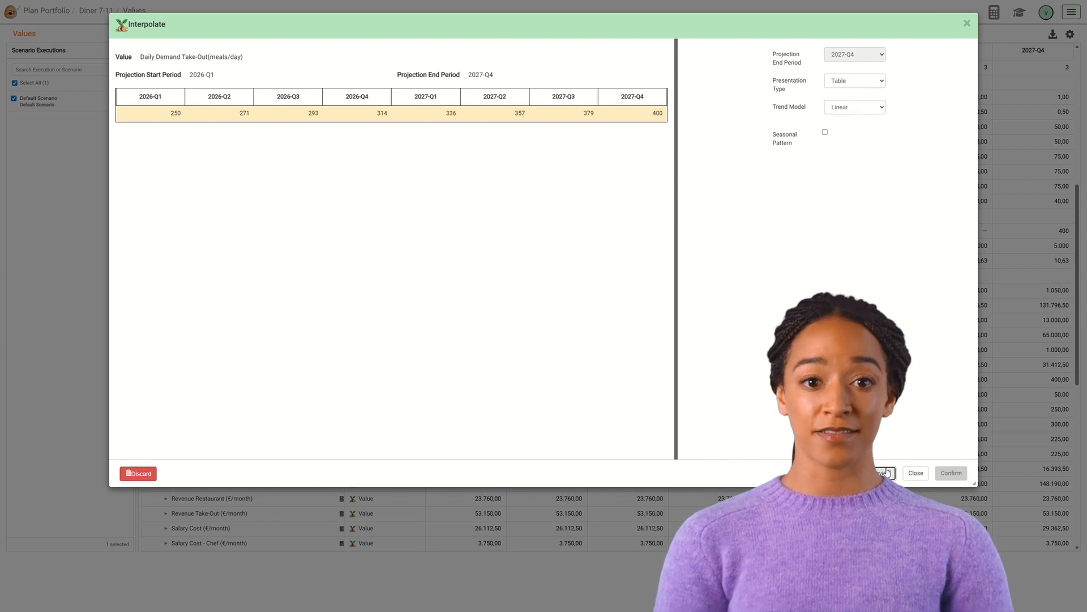
click(941, 472)
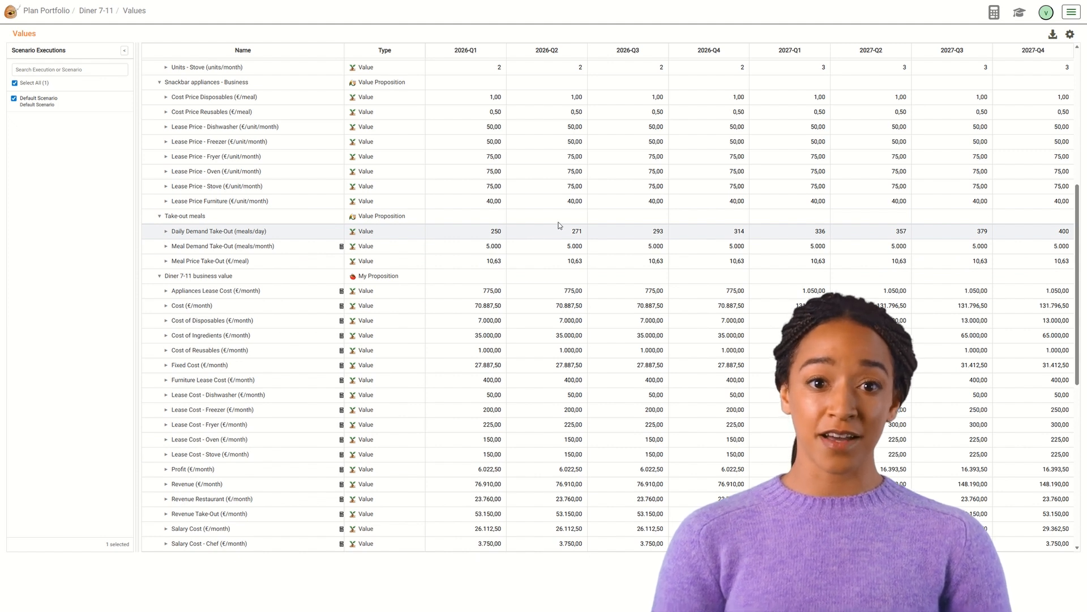
Recalculate the plan and review the updated cost, revenue and profit values in the table.
click(995, 14)
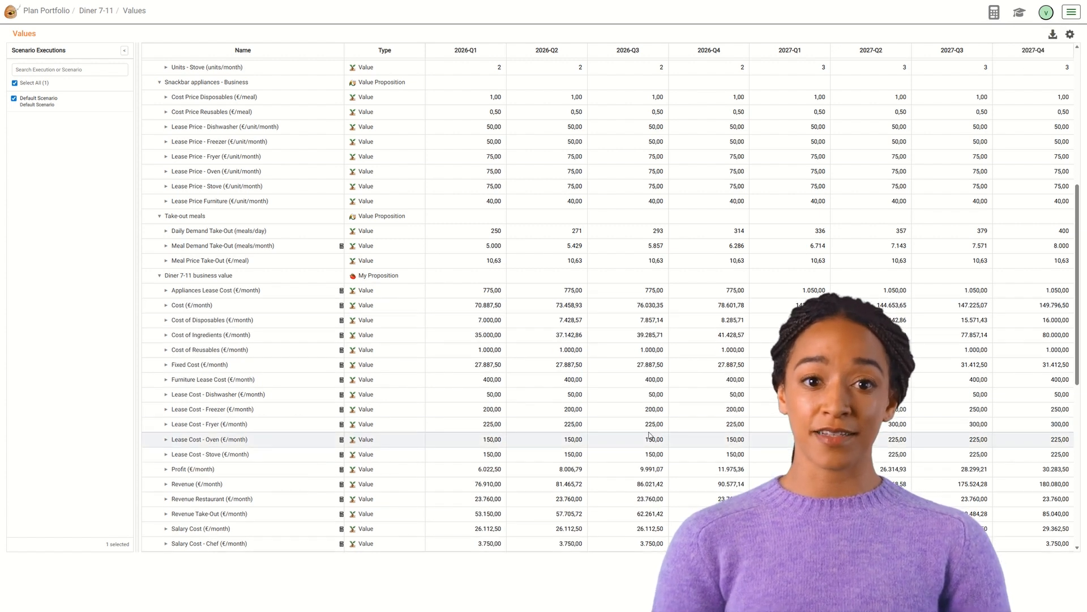
scroll(650, 435, down, 7)
scroll(650, 435, up, 6)
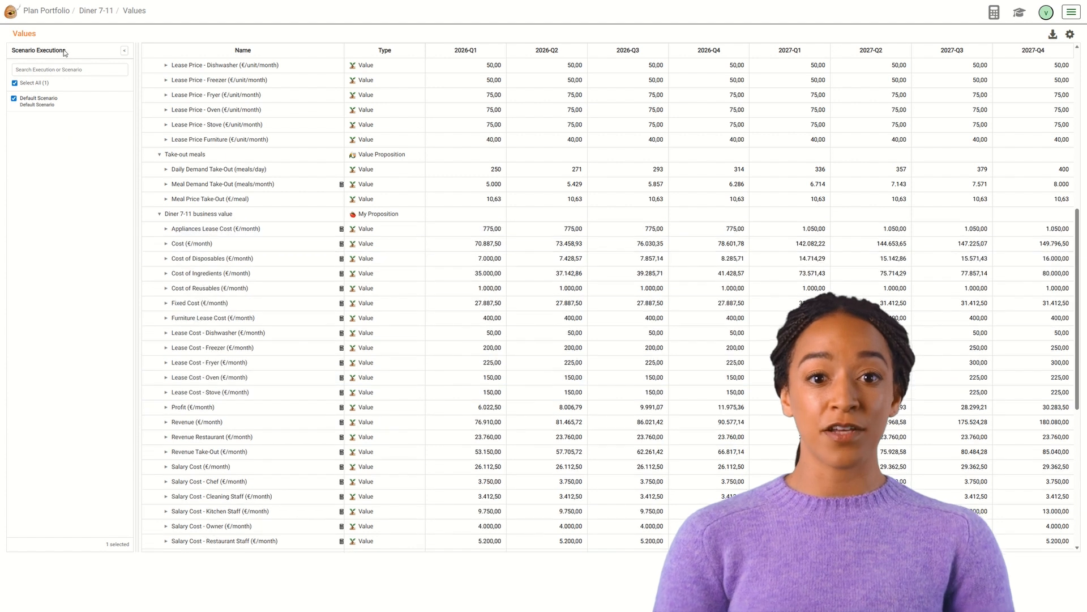
Return to the Diner 7-11 plan and open the Value Explorer of its Status Quo phase.
click(94, 14)
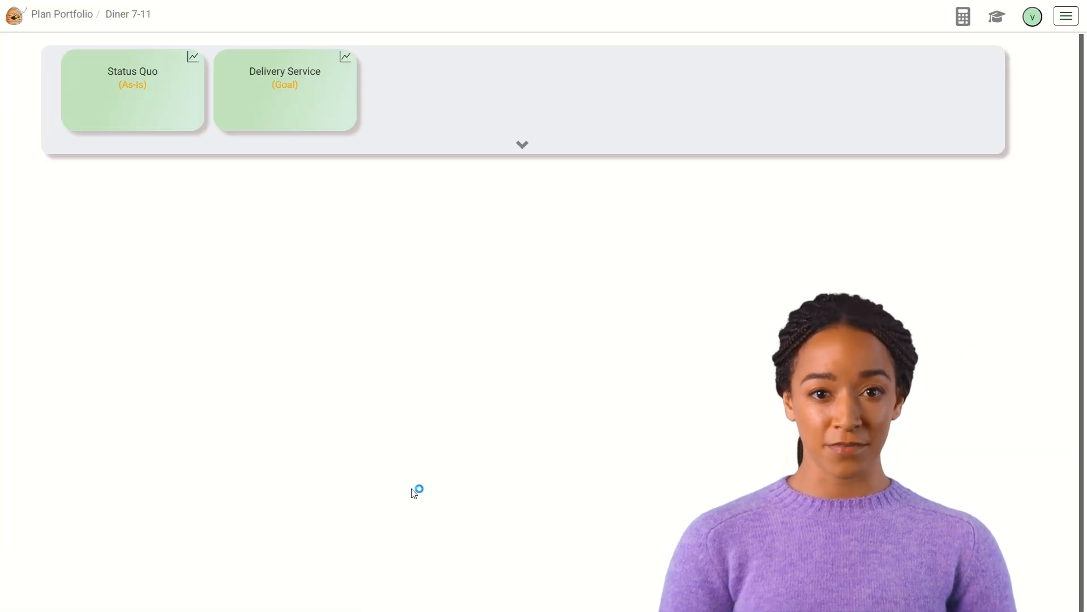
click(132, 111)
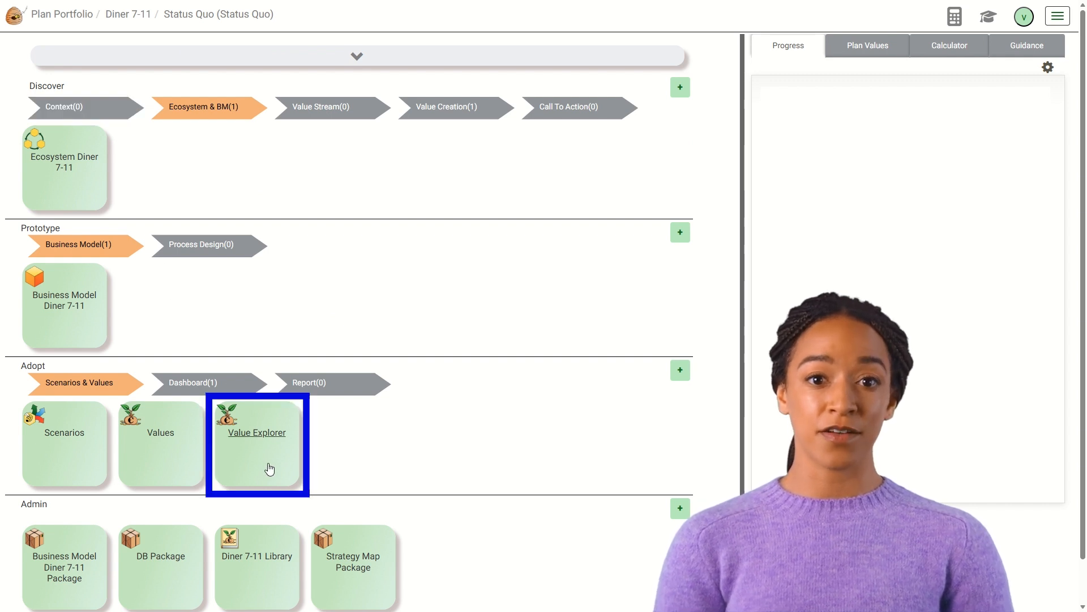
click(269, 469)
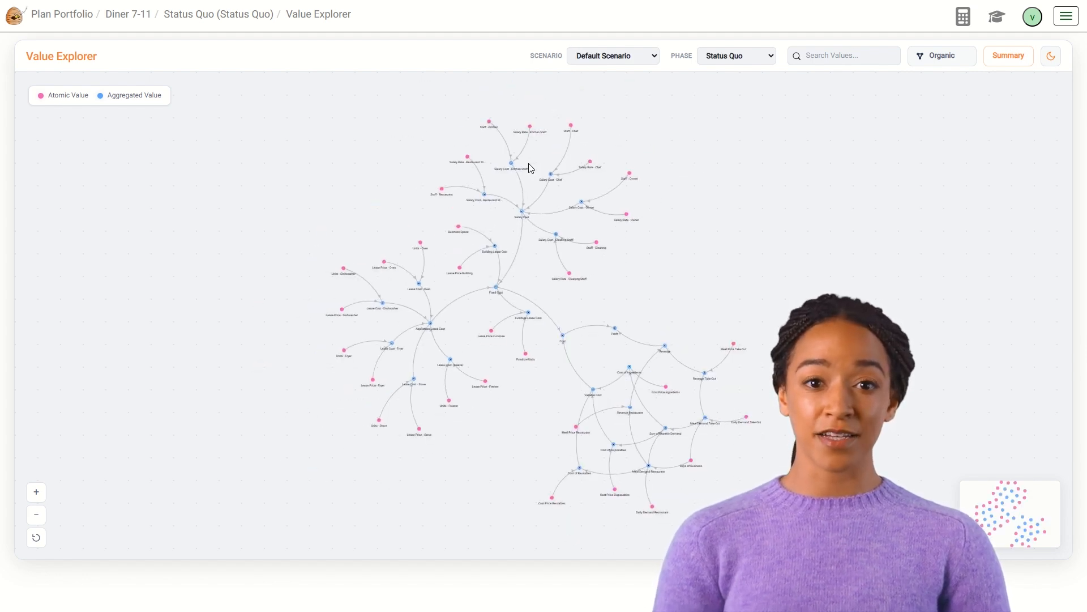
Examine the value network around Salary Cost, pulling the Staff - Restaurant node slightly away from its neighbours.
scroll(537, 167, up, 5)
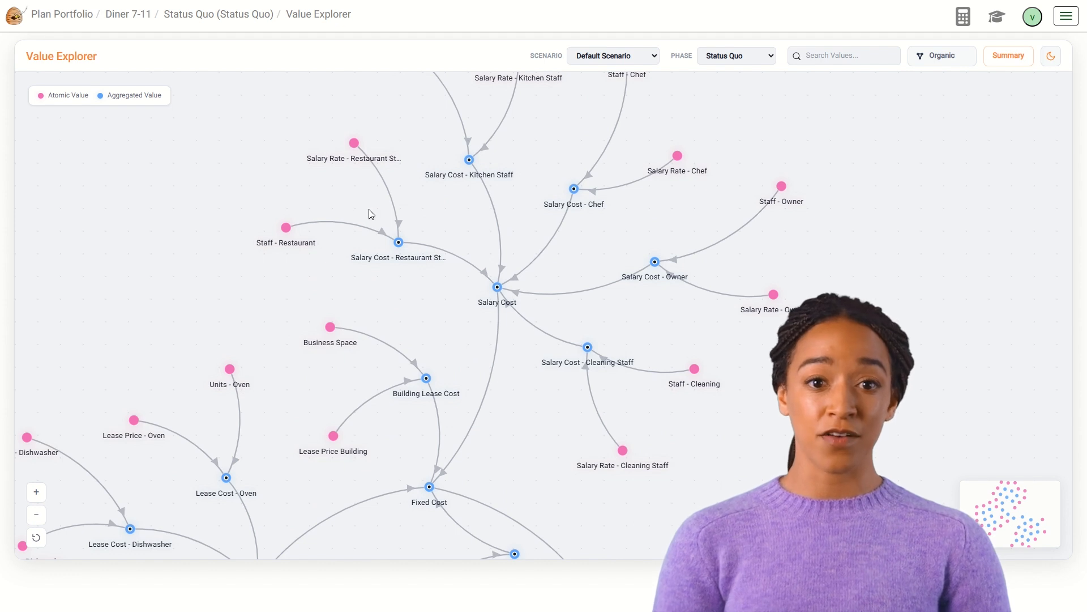
drag(282, 230, 278, 264)
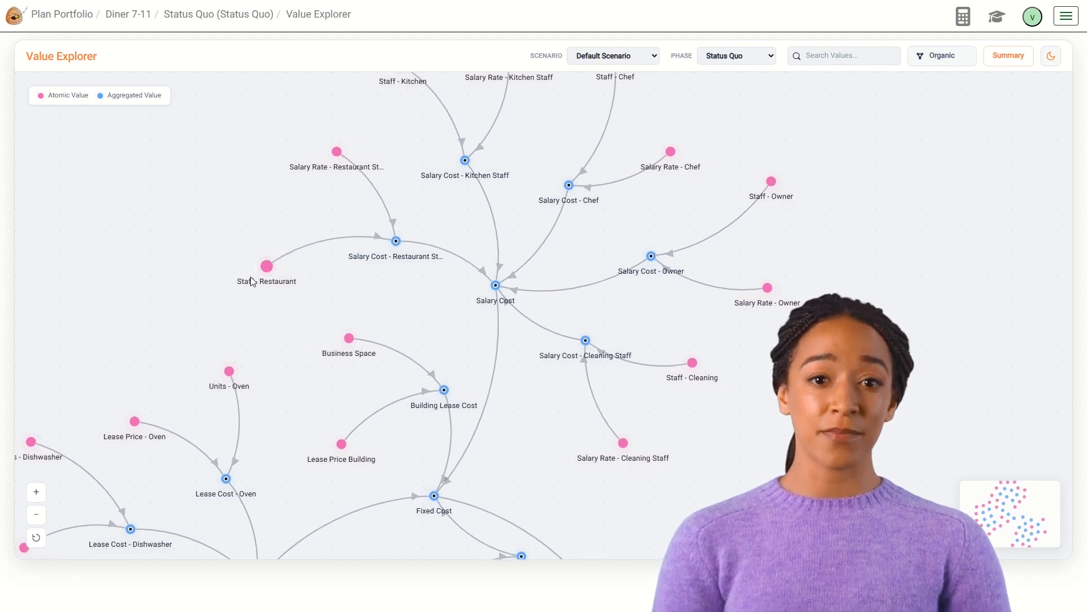
scroll(629, 331, down, 4)
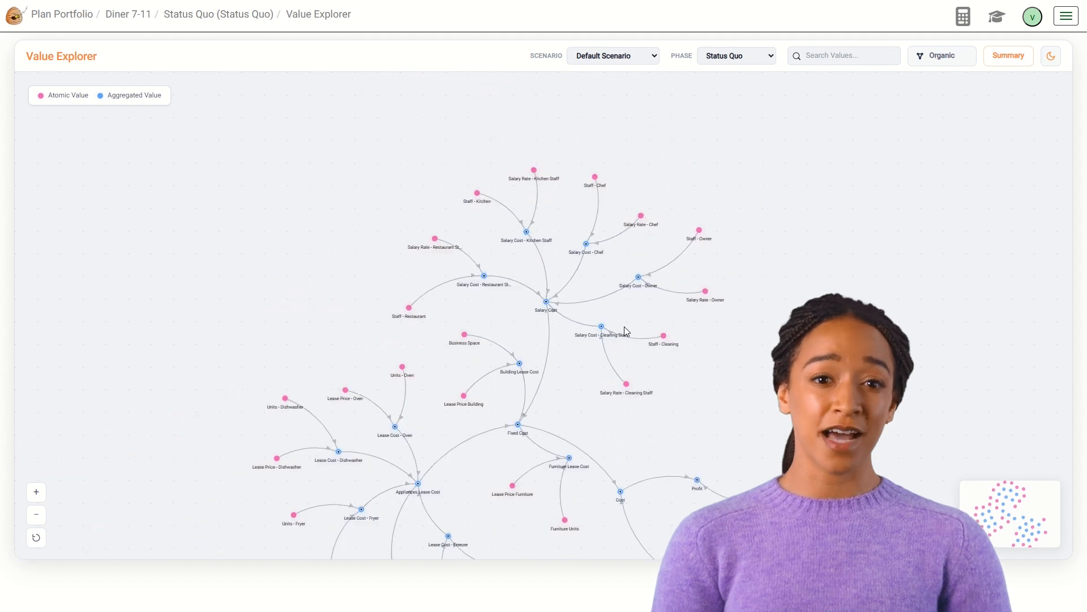
scroll(590, 260, up, 2)
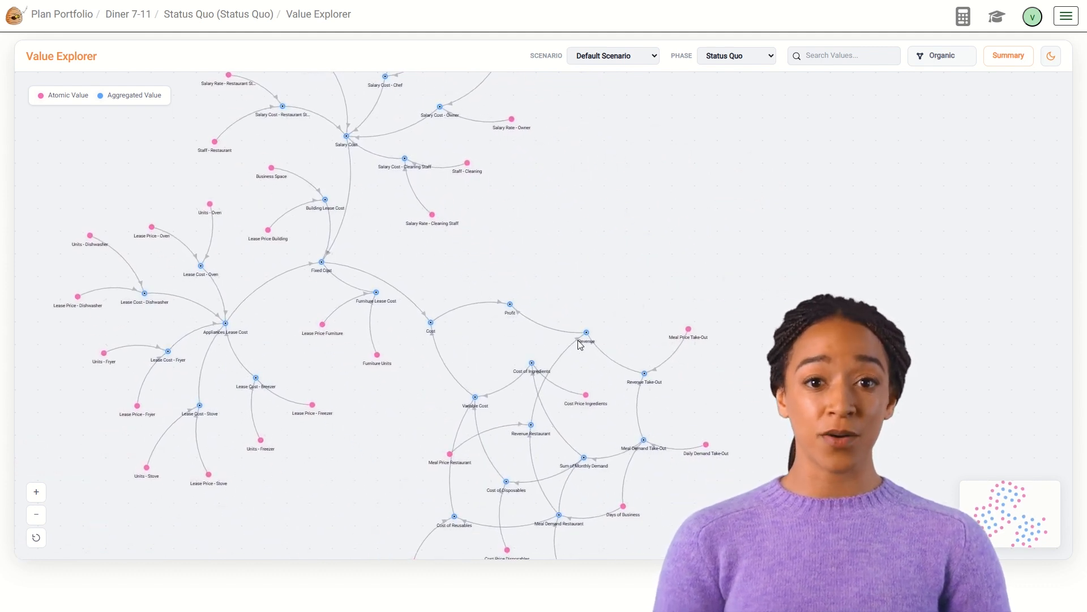
Show the details of the Revenue value and focus the graph on its dependencies, bringing the whole chain into view.
scroll(569, 352, up, 5)
click(614, 298)
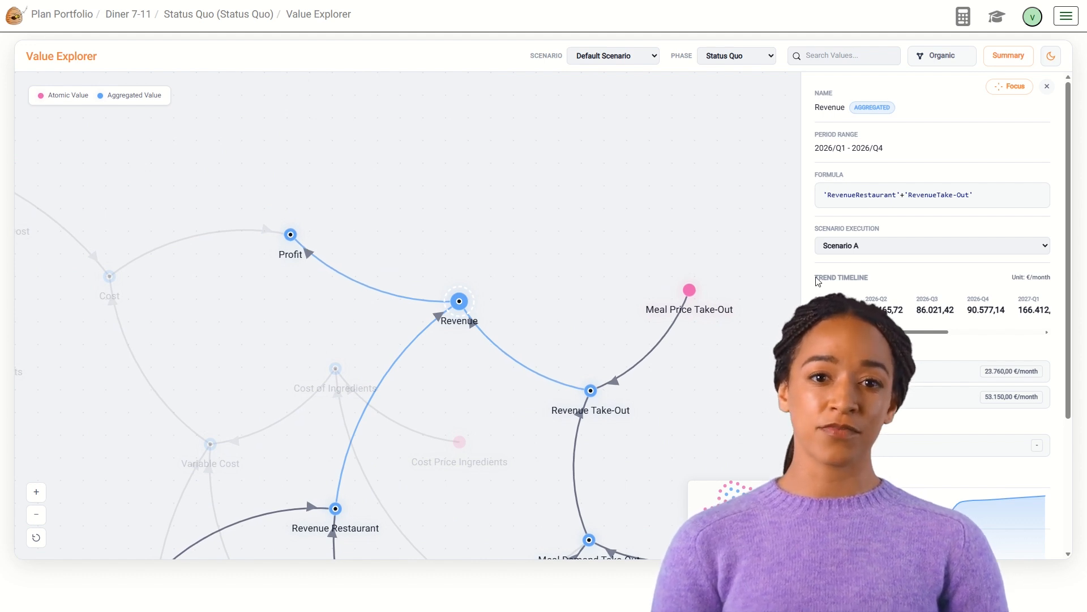
click(1012, 93)
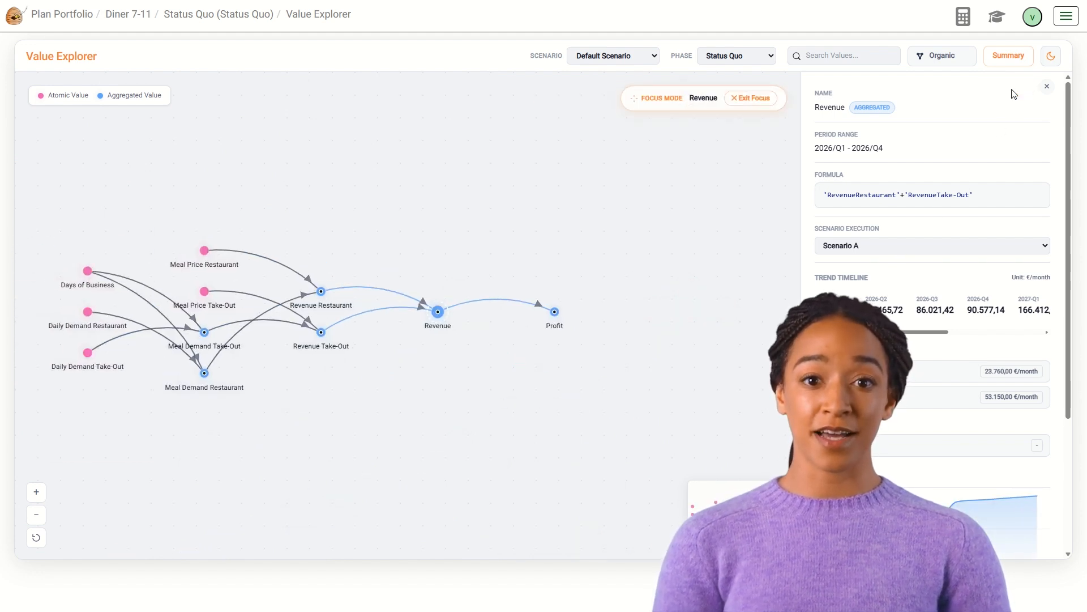
scroll(73, 272, up, 4)
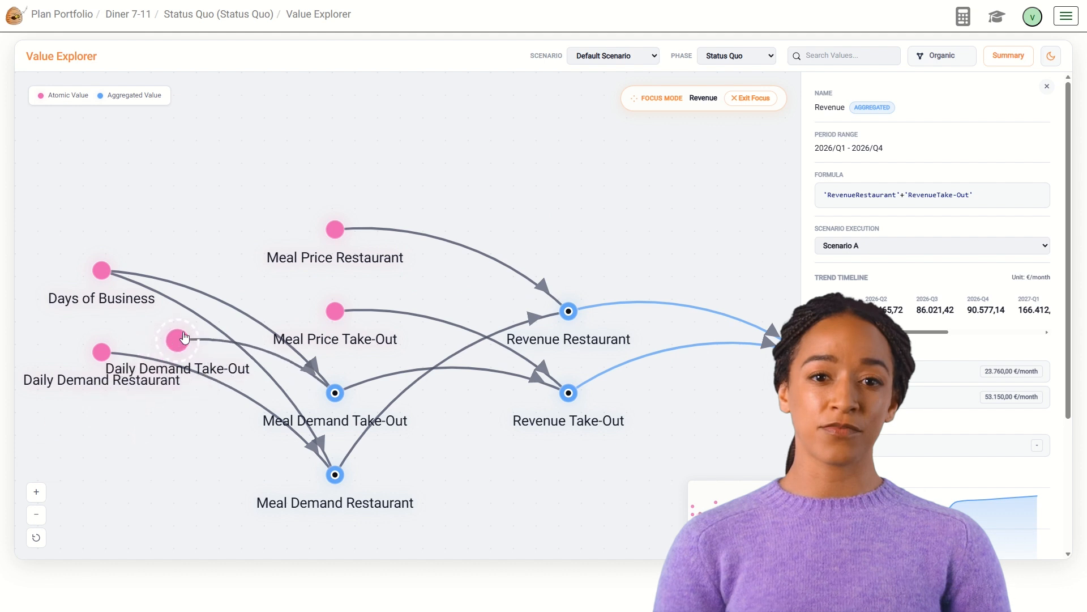
scroll(736, 368, down, 2)
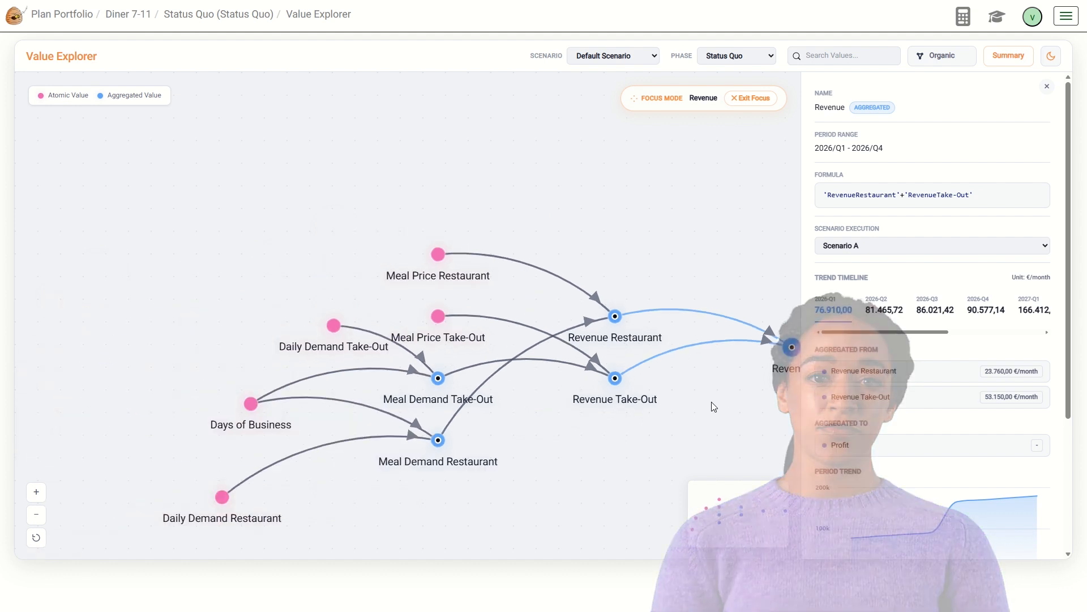
drag(715, 405, 529, 351)
Widen the Revenue details and examine the trend timeline, aggregation sources, period trend and dependency correlation charts.
drag(801, 278, 542, 265)
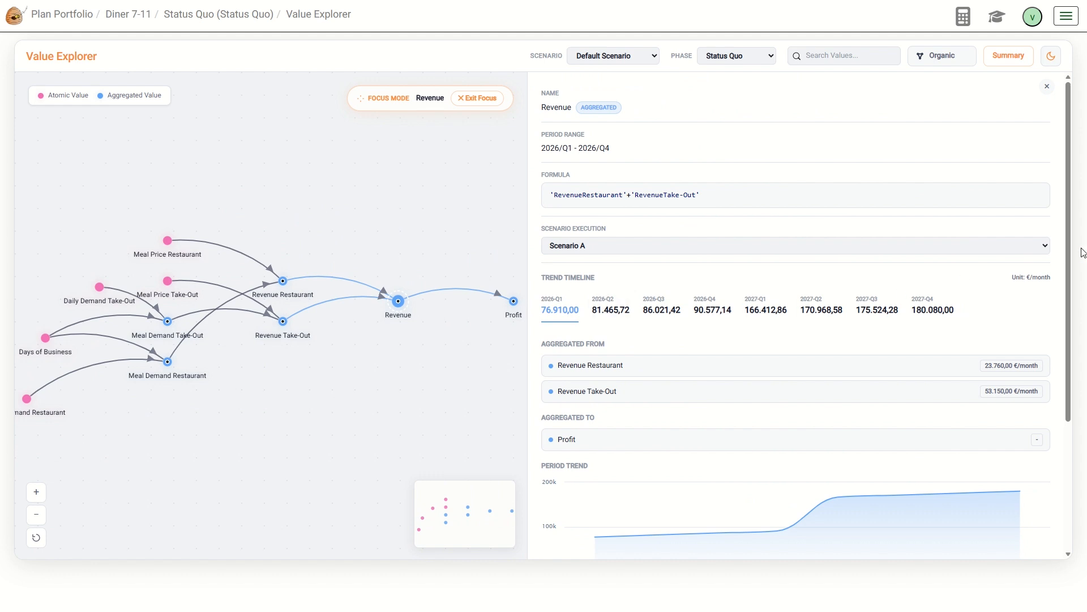
scroll(1070, 303, down, 1)
drag(1070, 303, 1070, 430)
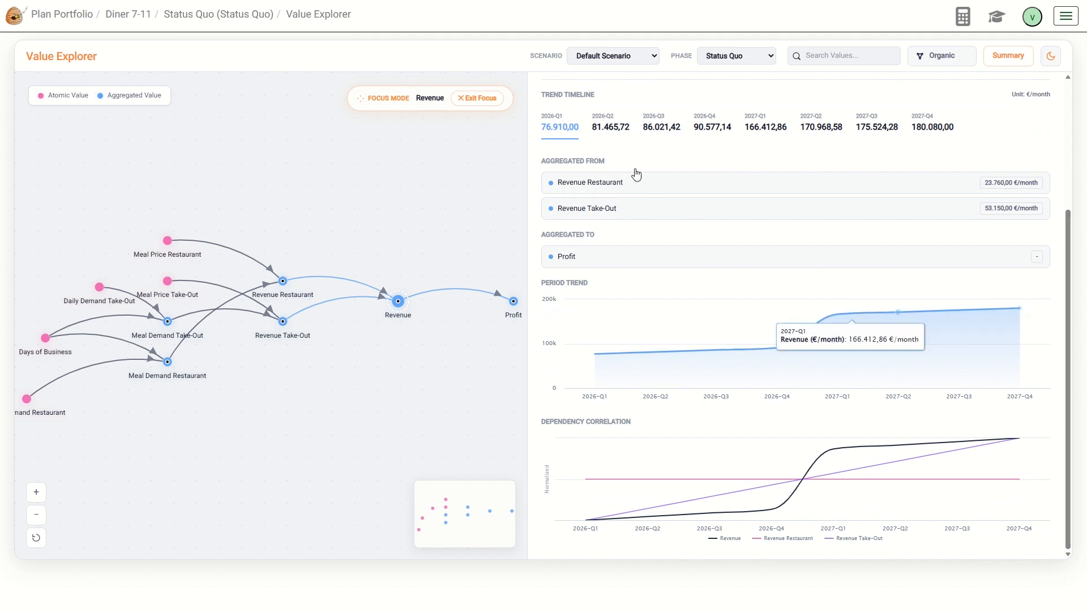
Exit the Revenue focus mode, close the value details and return to the Diner 7-11 plan overview.
click(488, 101)
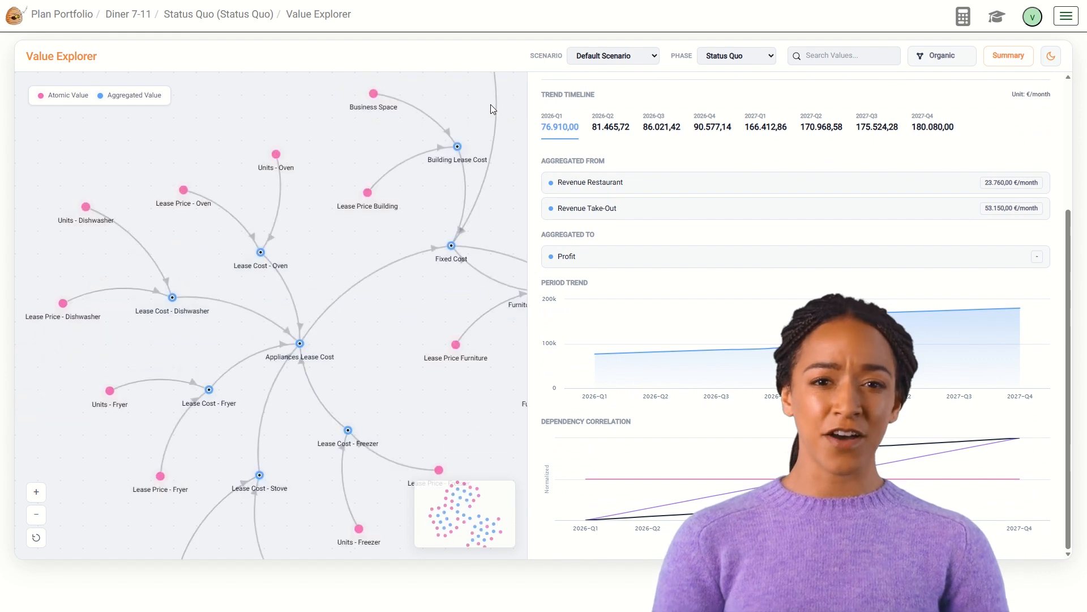
drag(528, 184, 791, 193)
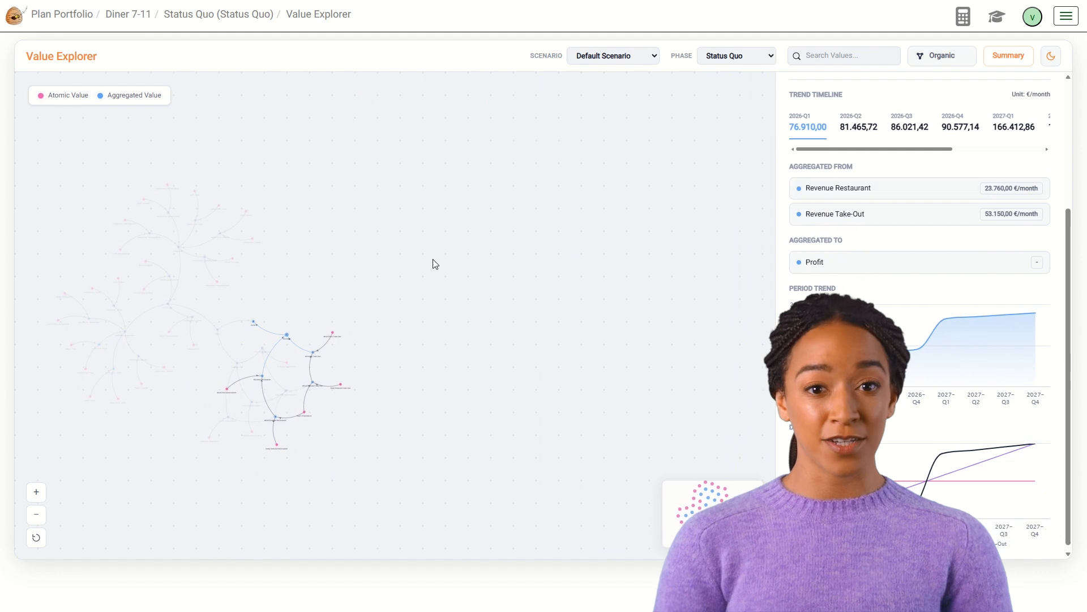
click(418, 299)
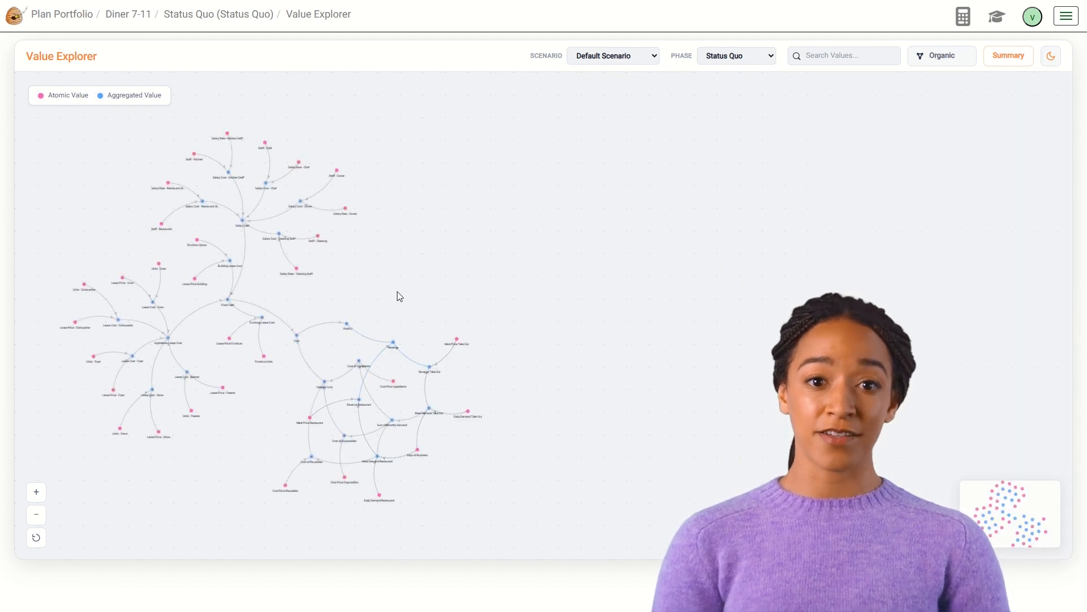
scroll(65, 222, up, 3)
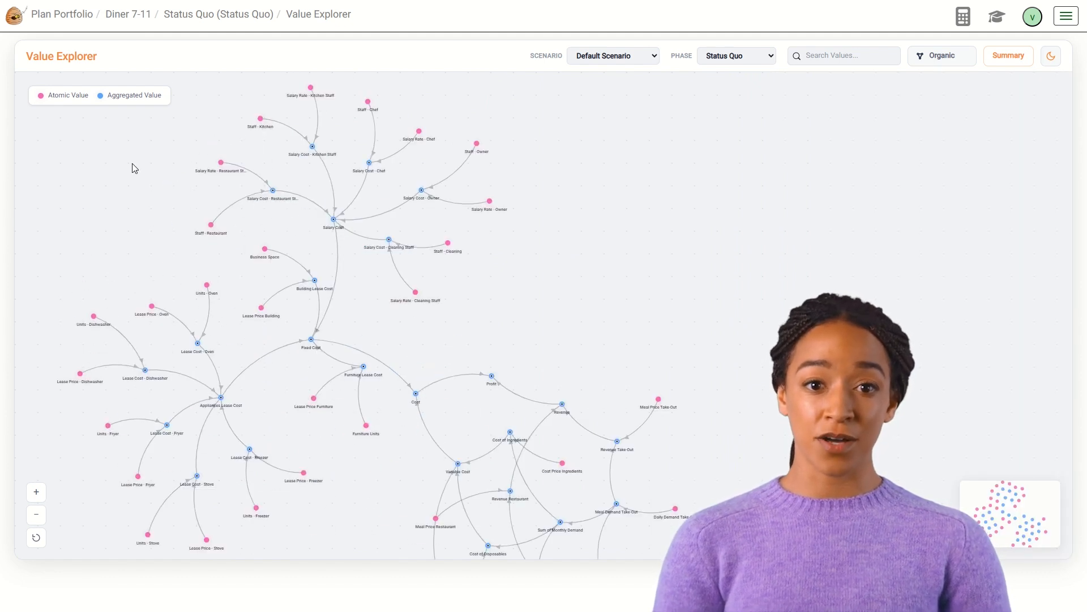
click(142, 21)
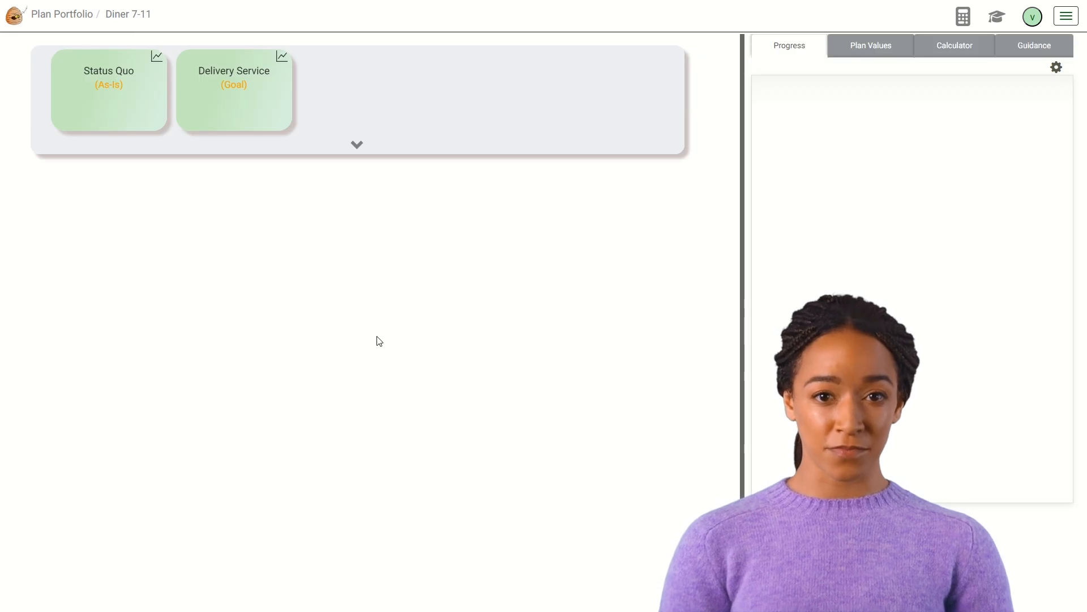